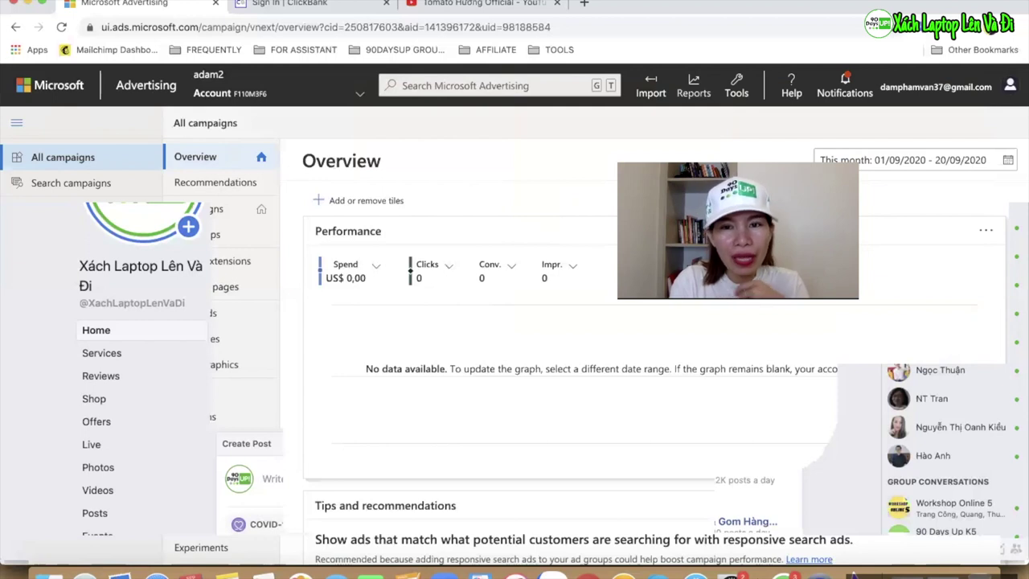
- Open the previous Microsoft Advertising interface to view it, and return to the new version's campaign overview
{"action": "left_click", "coordinate": [735, 85]}
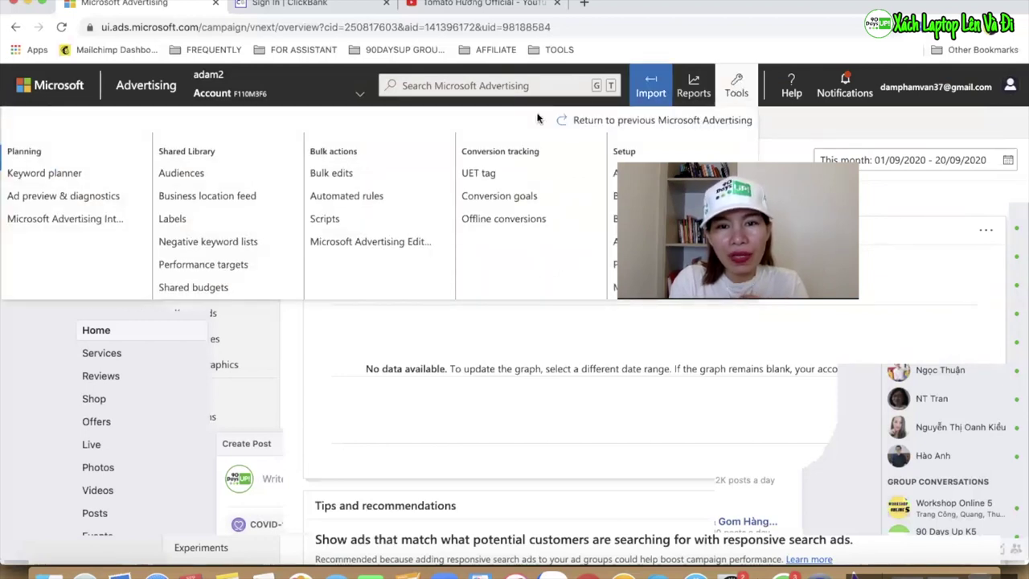
{"action": "left_click", "coordinate": [657, 130]}
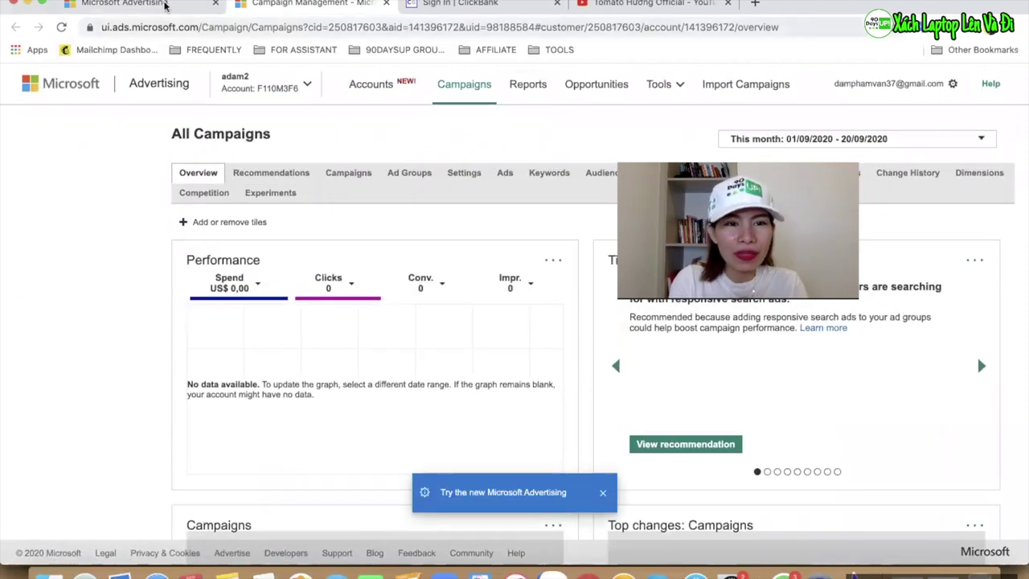
{"action": "key", "text": "ctrl+shift+Tab"}
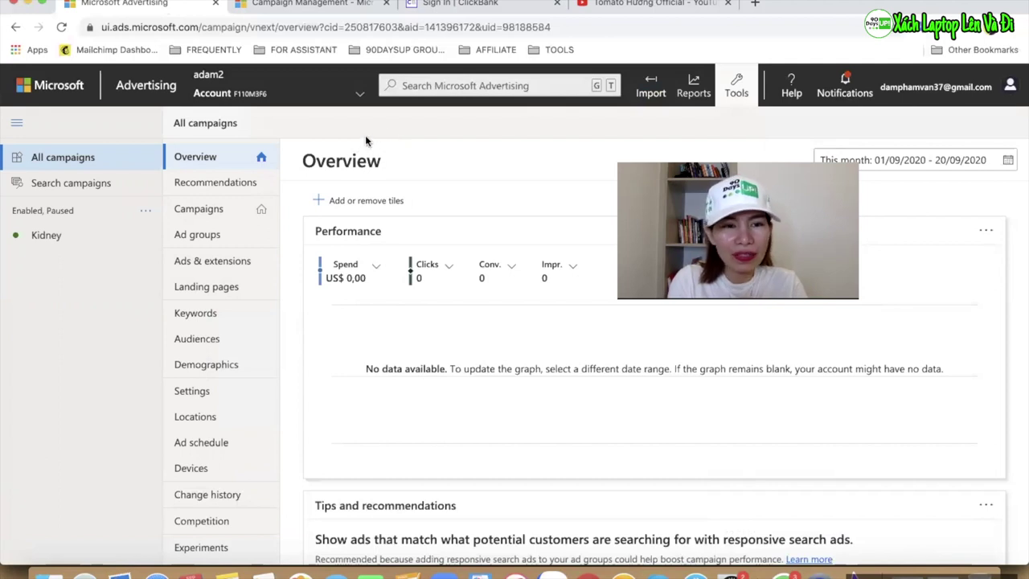
- Switch from the adam2 account to its parent manager account and show the full list of its accounts
{"action": "mouse_move", "coordinate": [207, 97]}
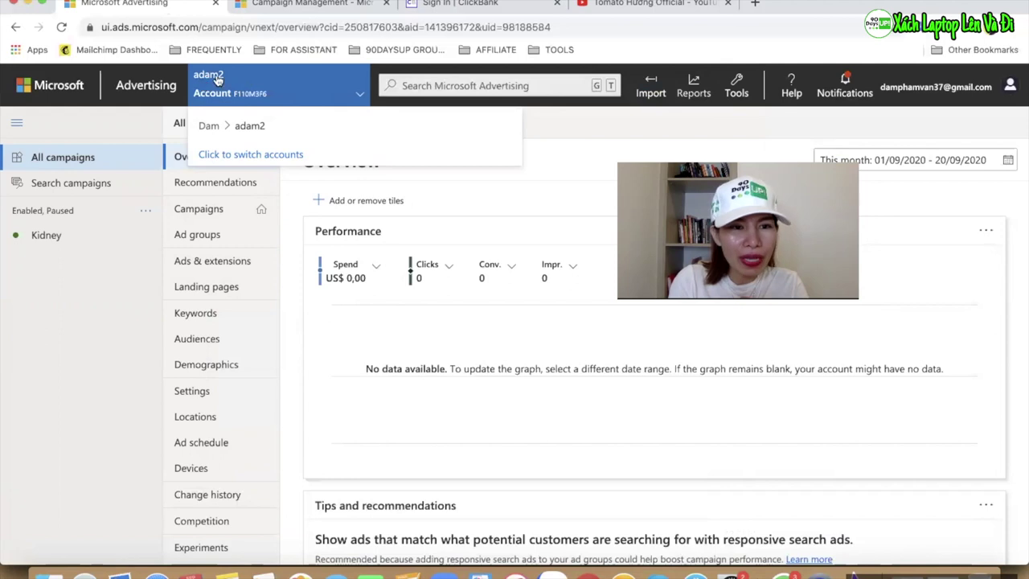
{"action": "left_click", "coordinate": [207, 130]}
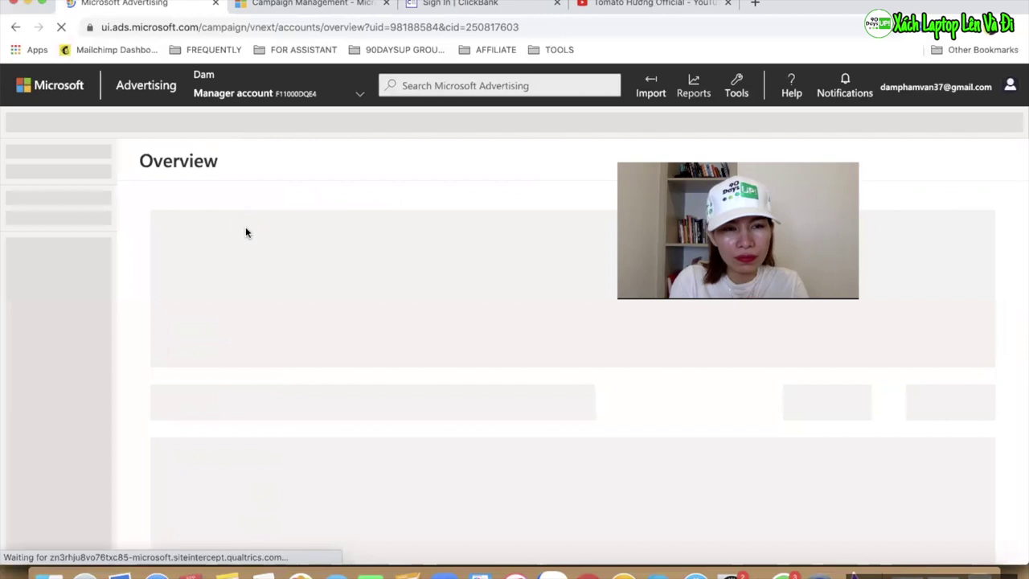
{"action": "scroll", "coordinate": [273, 339], "scroll_direction": "down", "scroll_amount": 1}
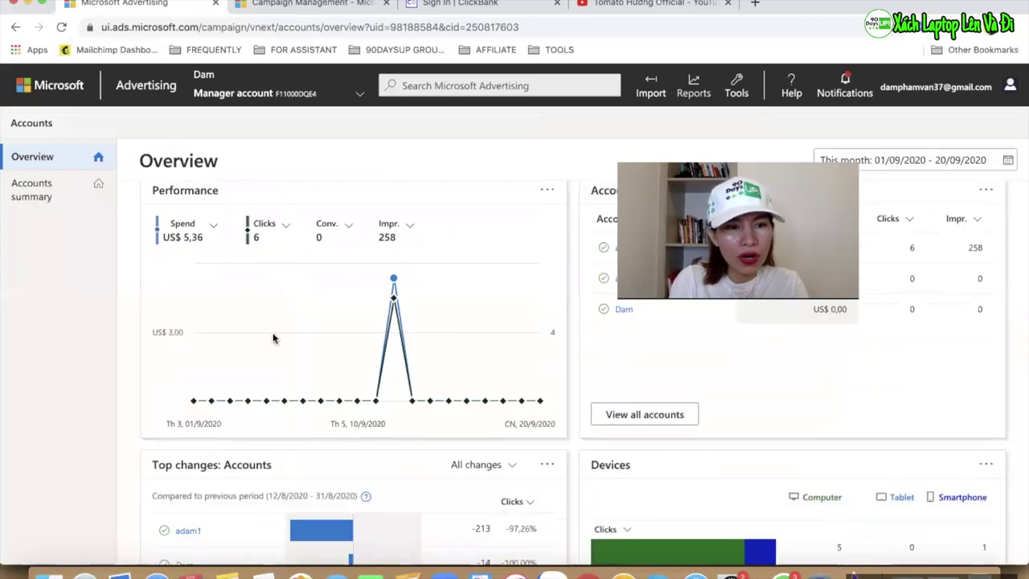
{"action": "scroll", "coordinate": [273, 339], "scroll_direction": "down", "scroll_amount": 5}
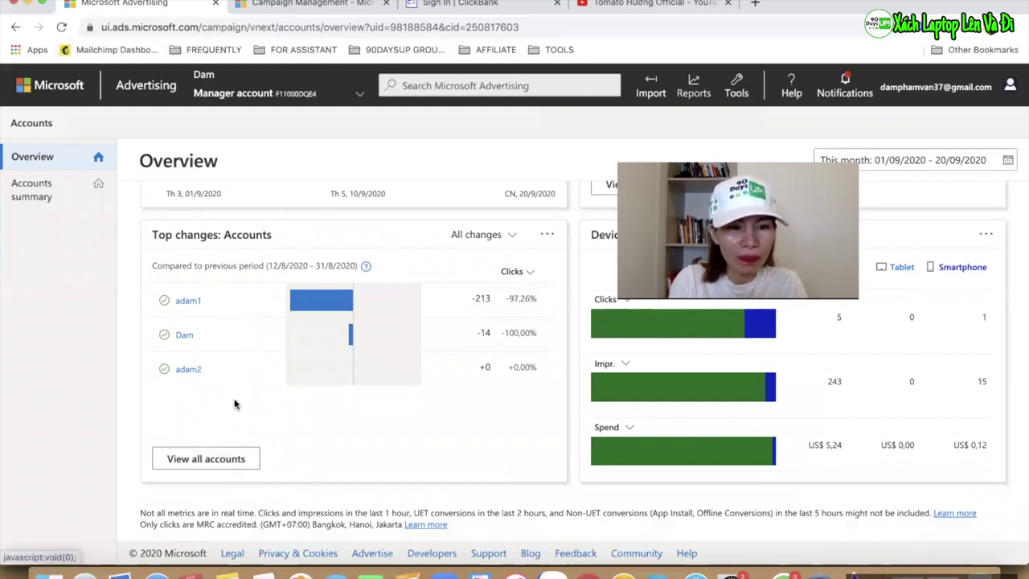
{"action": "left_click", "coordinate": [199, 466]}
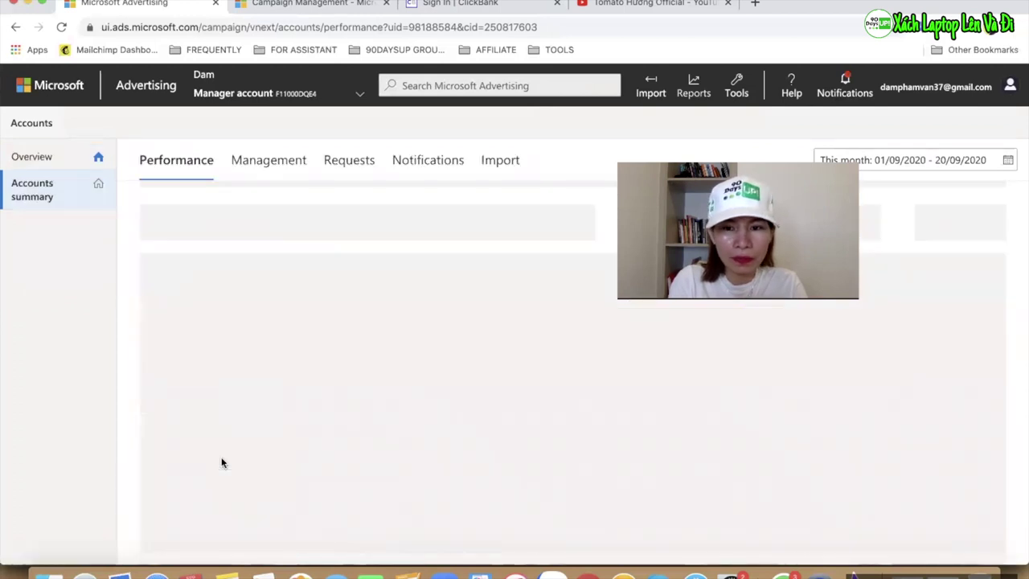
{"action": "scroll", "coordinate": [223, 461], "scroll_direction": "down", "scroll_amount": 8}
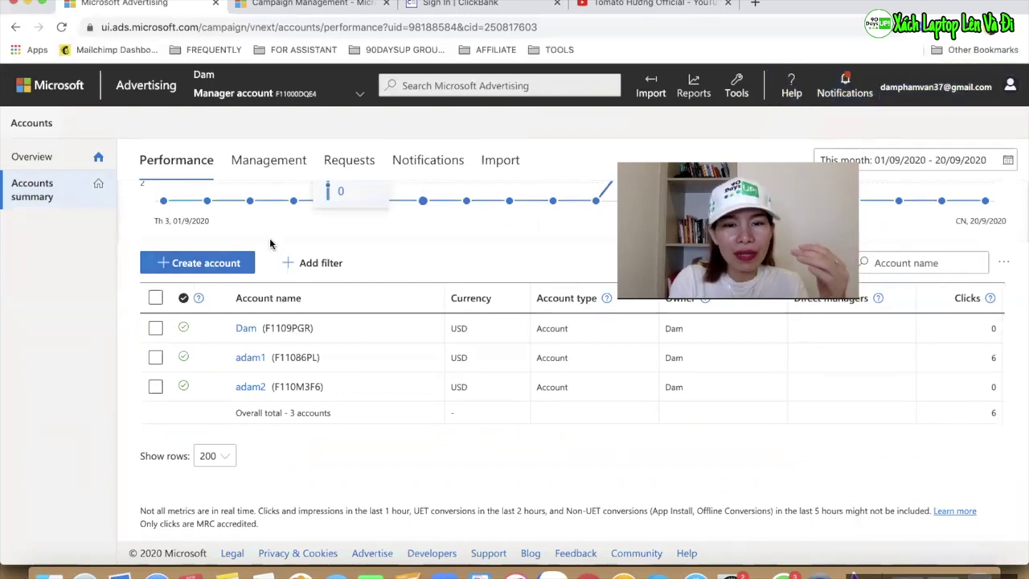
- Start creating a new account under the manager account and name it Tomato
{"action": "left_click", "coordinate": [225, 272]}
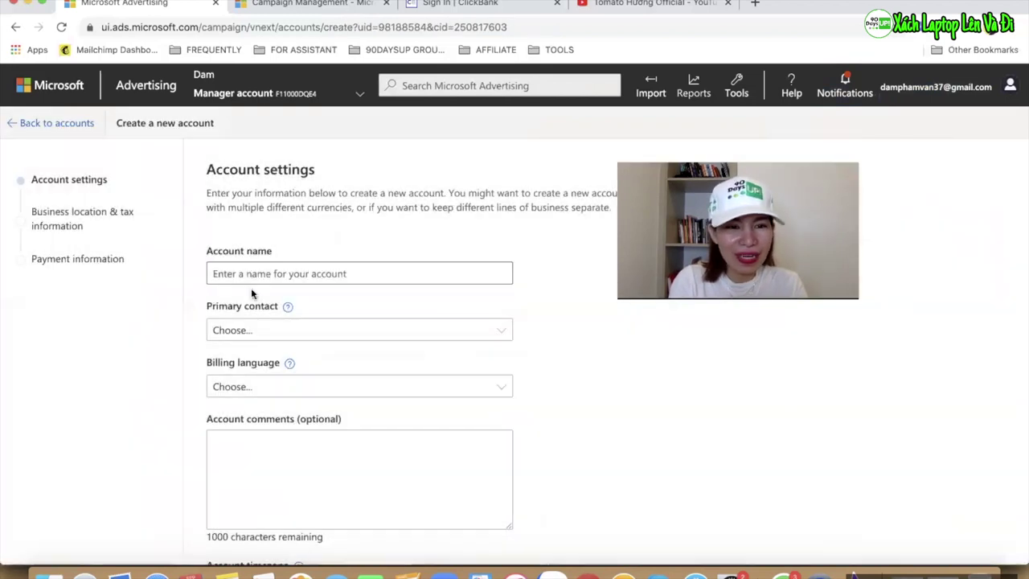
{"action": "left_click", "coordinate": [245, 273]}
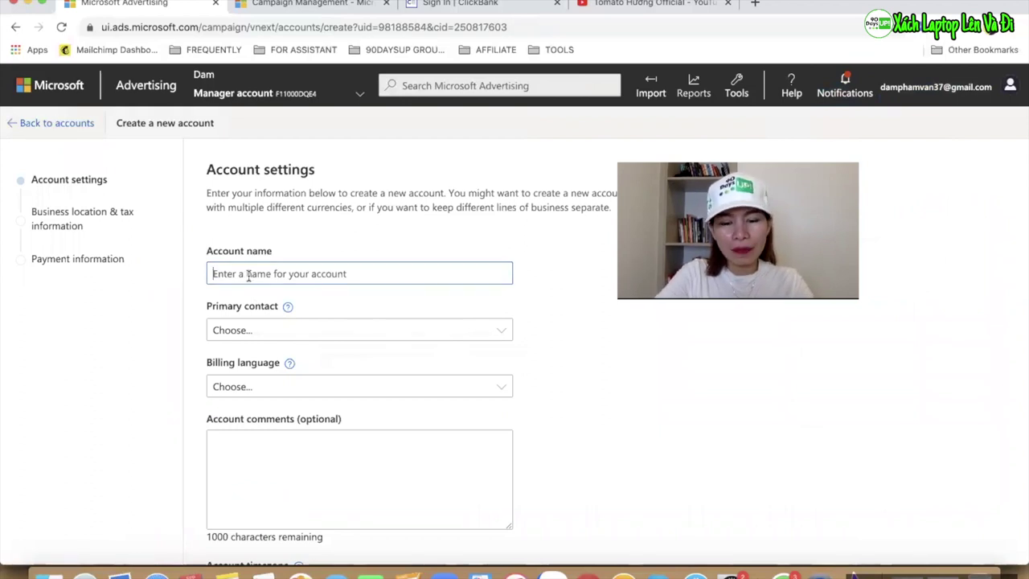
{"action": "type", "text": "Tomato"}
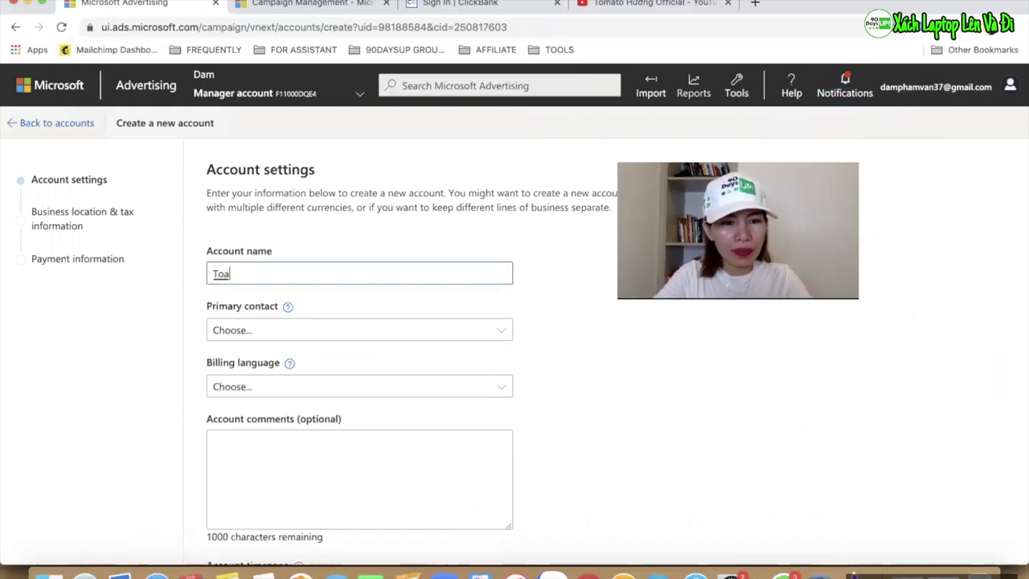
{"action": "key", "text": "BackSpace"}
{"action": "key", "text": "BackSpace"}
{"action": "key", "text": "BackSpace"}
{"action": "key", "text": "BackSpace"}
{"action": "type", "text": "mato"}
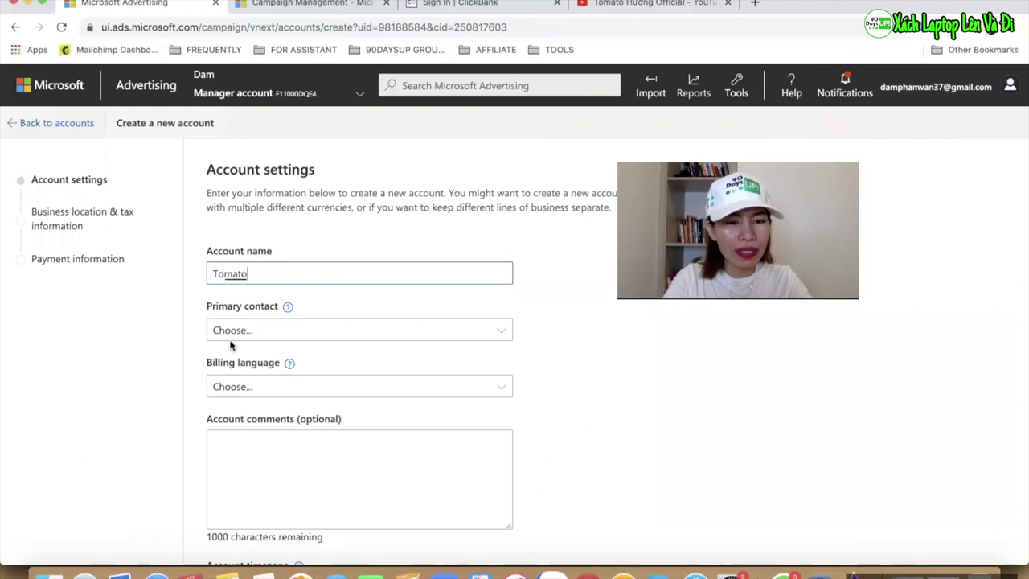
- Select the available e-mail address as the primary contact and set the billing language to English
{"action": "scroll", "coordinate": [231, 347], "scroll_direction": "down", "scroll_amount": 2}
{"action": "left_click", "coordinate": [264, 278]}
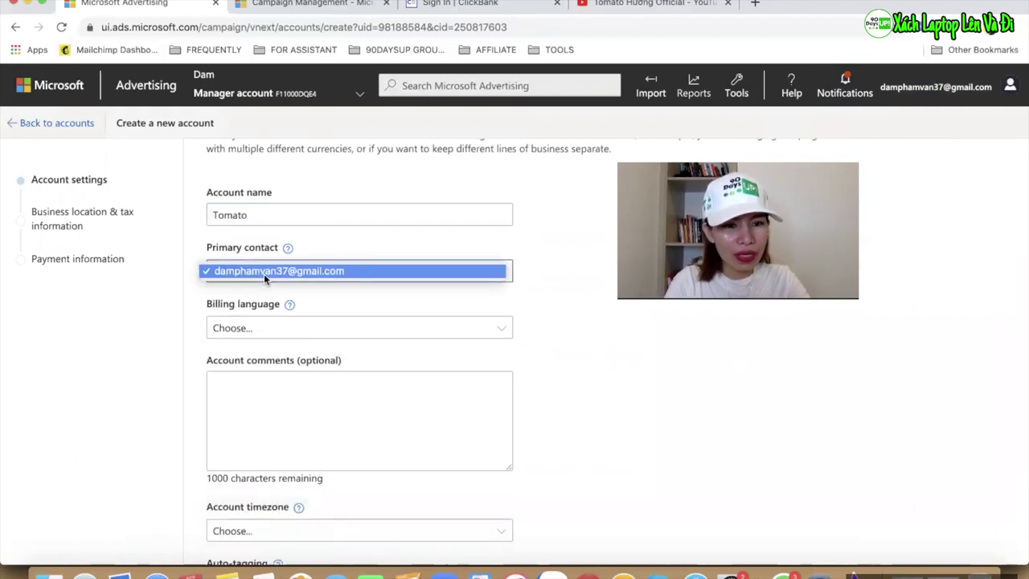
{"action": "left_click", "coordinate": [264, 274]}
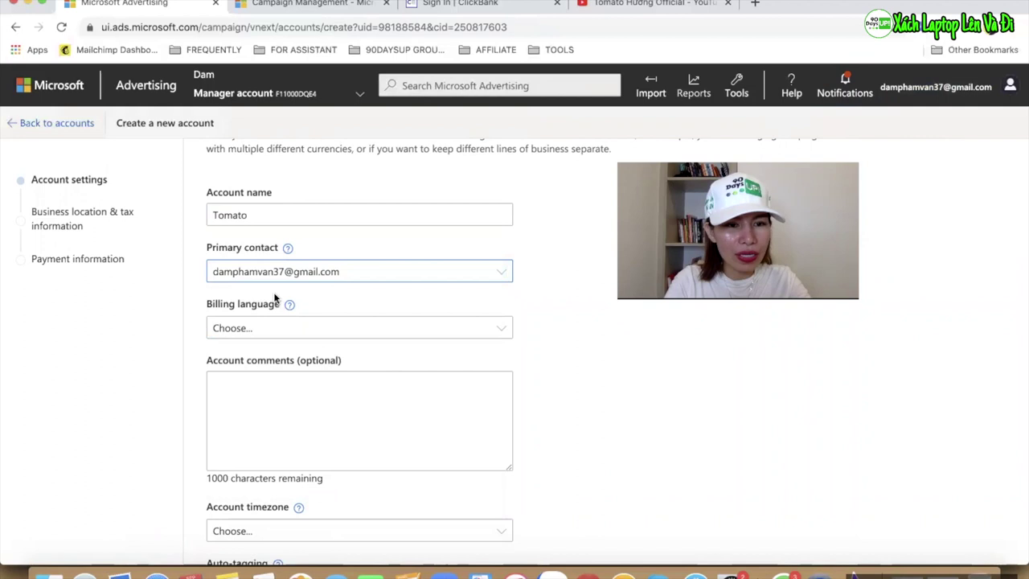
{"action": "scroll", "coordinate": [298, 262], "scroll_direction": "down", "scroll_amount": 1}
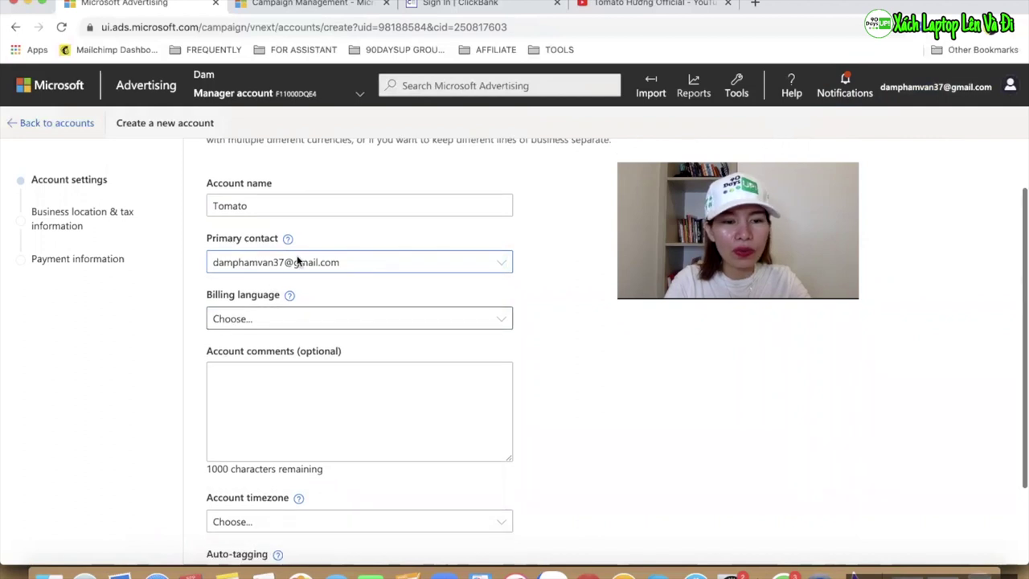
{"action": "left_click", "coordinate": [267, 319]}
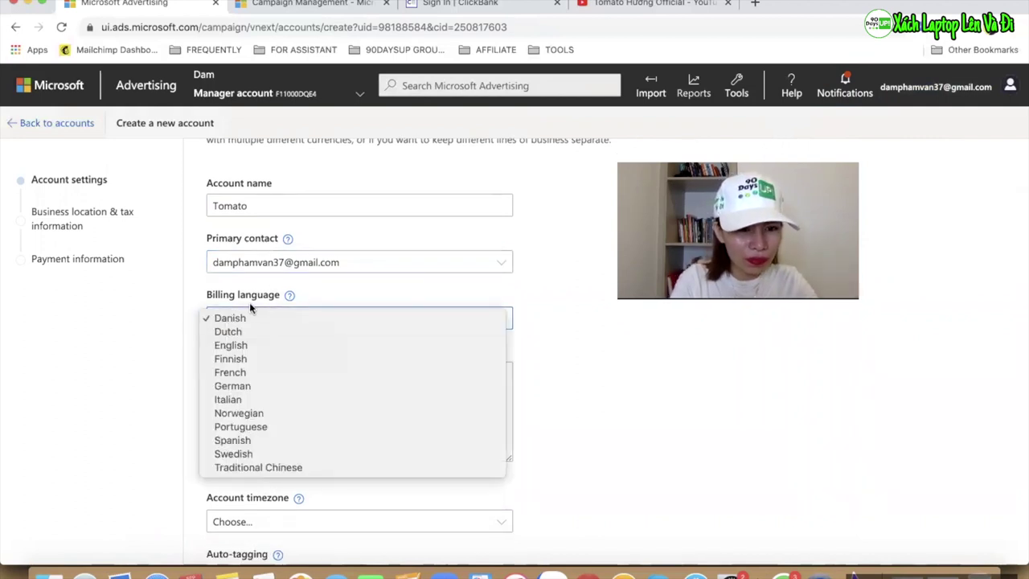
{"action": "left_click", "coordinate": [258, 344]}
{"action": "left_click", "coordinate": [259, 366]}
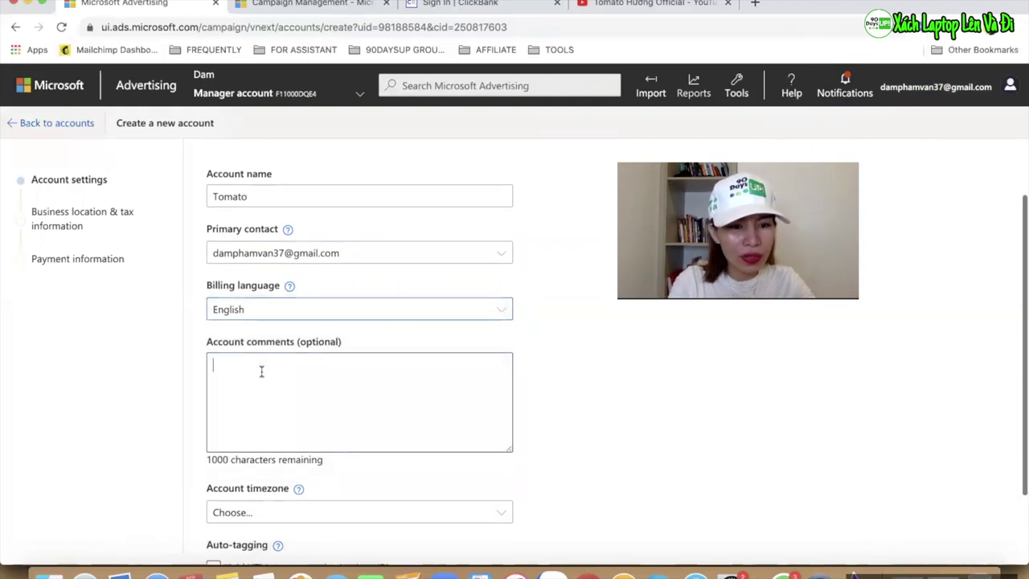
- Set the account timezone to (GMT+07:00) Bangkok, Hanoi, Jakarta and continue to the business location and tax information
{"action": "scroll", "coordinate": [262, 362], "scroll_direction": "down", "scroll_amount": 3}
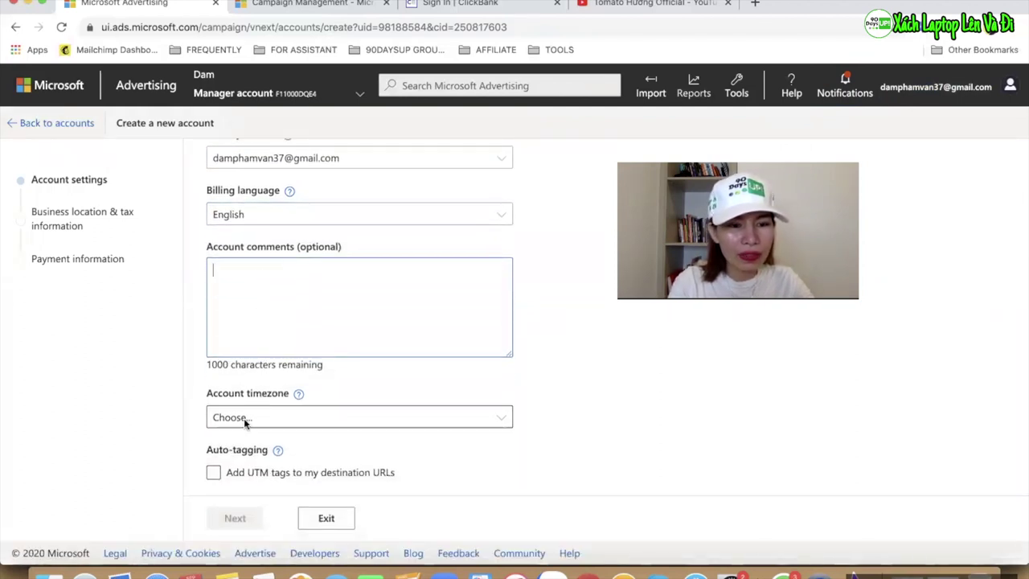
{"action": "left_click", "coordinate": [258, 416]}
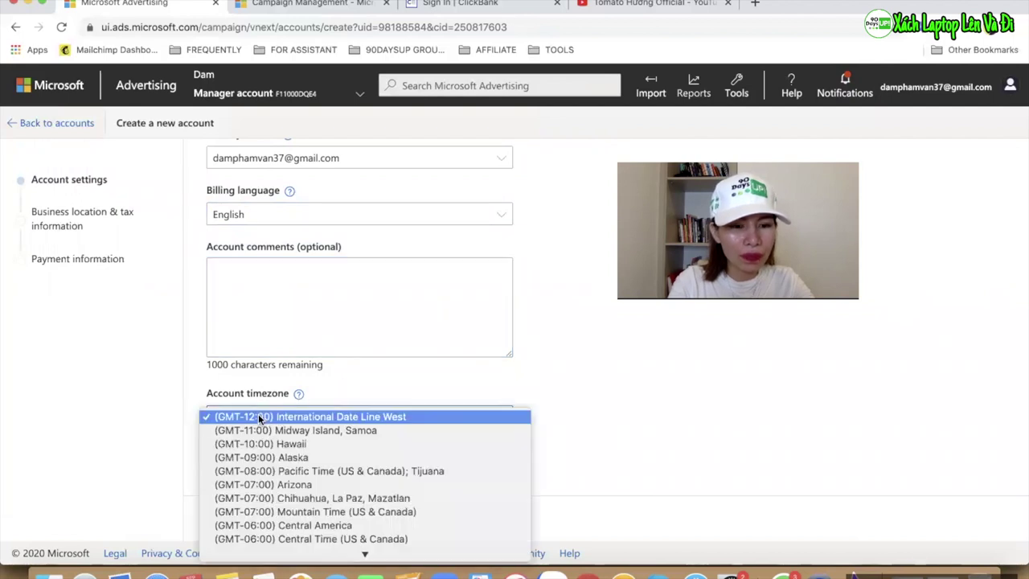
{"action": "scroll", "coordinate": [276, 479], "scroll_direction": "down", "scroll_amount": 5}
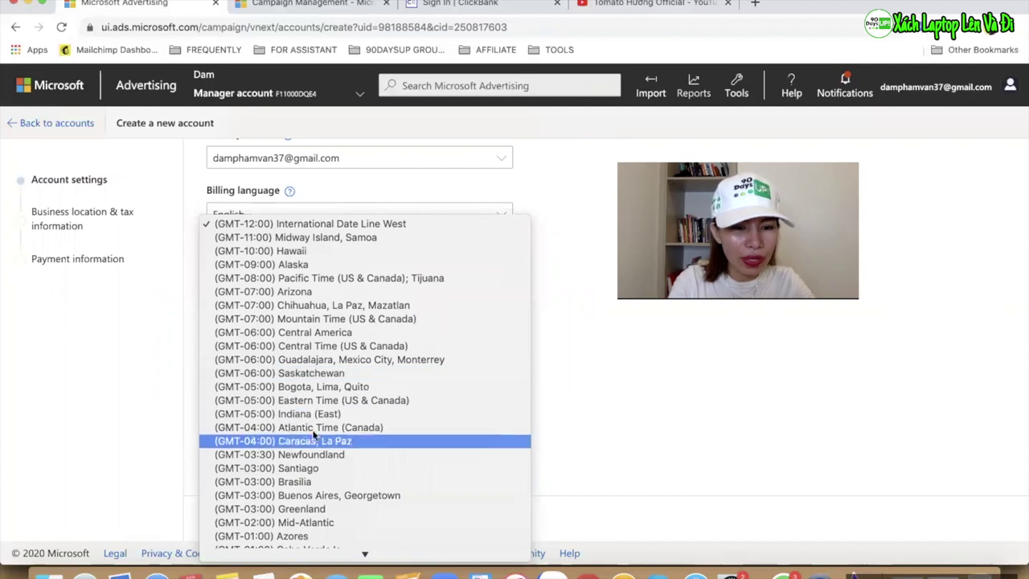
{"action": "scroll", "coordinate": [304, 387], "scroll_direction": "down", "scroll_amount": 10}
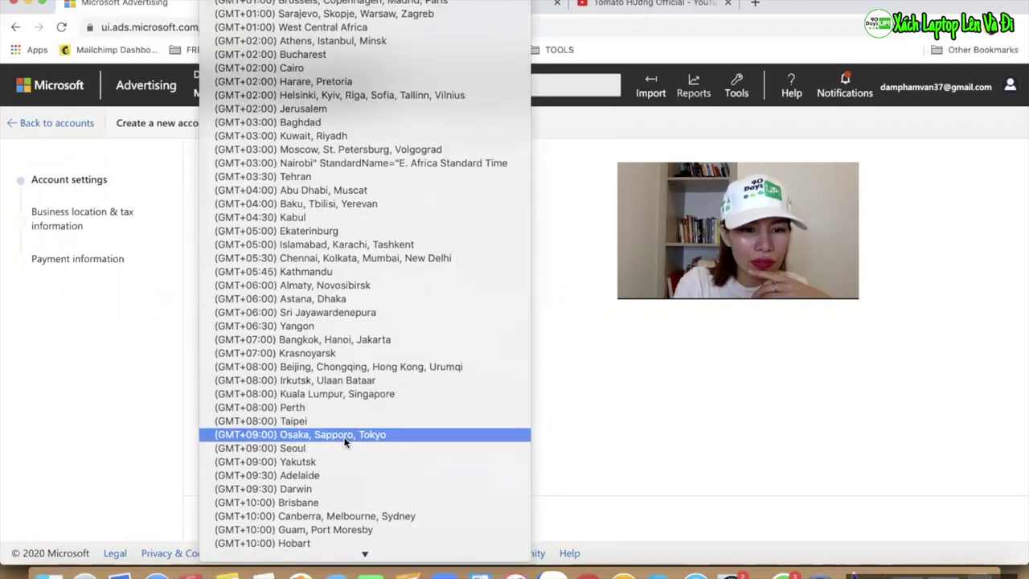
{"action": "left_click", "coordinate": [360, 337]}
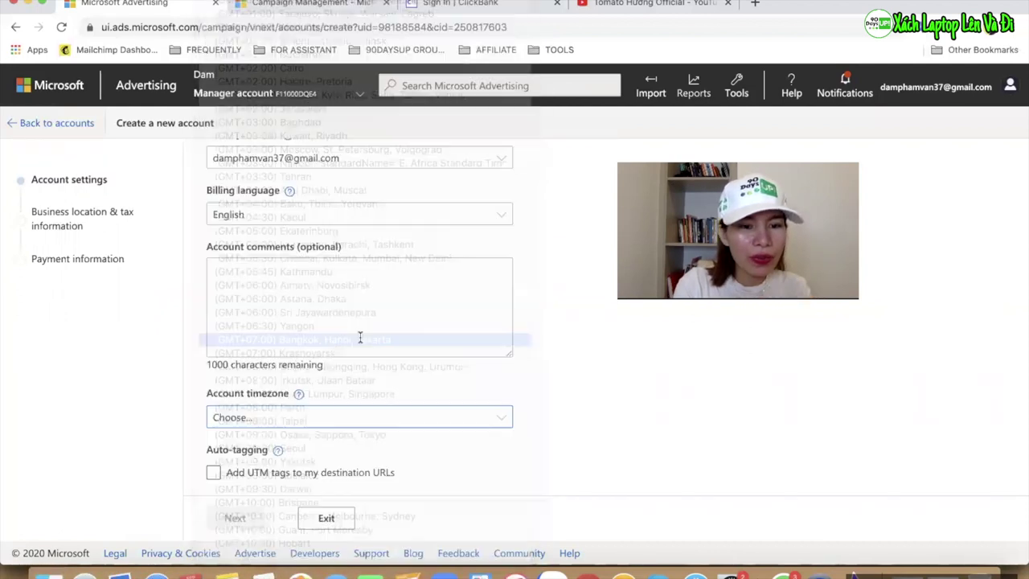
{"action": "left_click", "coordinate": [245, 522]}
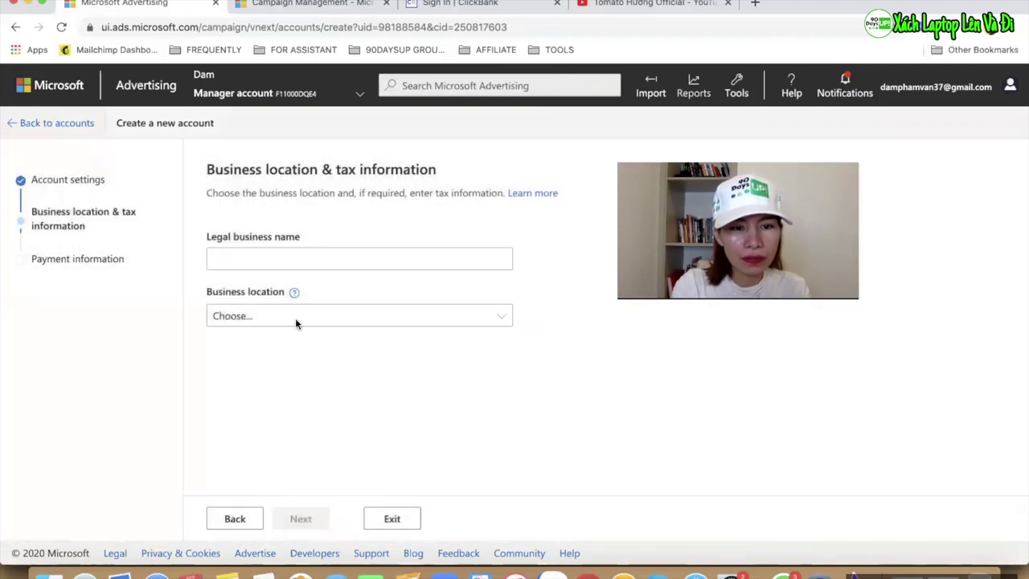
- Enter Tomato as the legal business name
{"action": "left_click", "coordinate": [307, 254]}
{"action": "type", "text": "TOmat"}
{"action": "key", "text": "BackSpace"}
{"action": "key", "text": "BackSpace"}
{"action": "key", "text": "BackSpace"}
{"action": "key", "text": "BackSpace"}
{"action": "type", "text": "omato"}
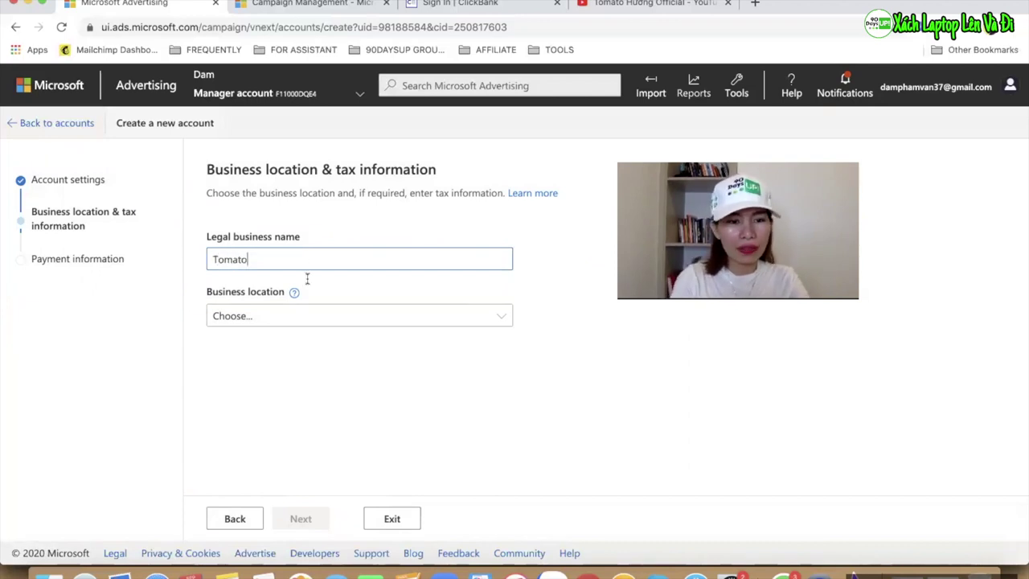
- Set the business location to Vietnam
{"action": "left_click", "coordinate": [303, 310]}
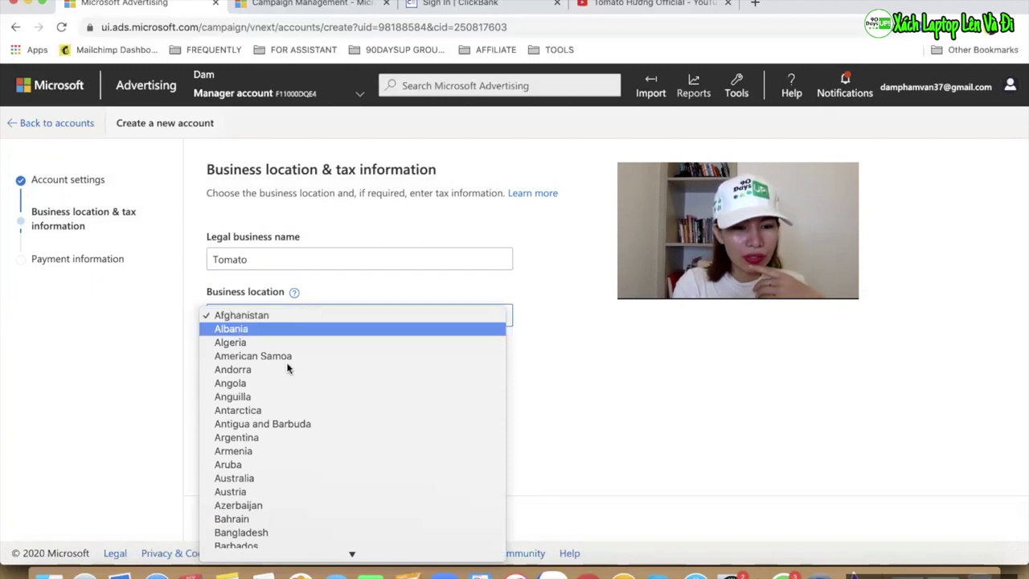
{"action": "scroll", "coordinate": [280, 482], "scroll_direction": "down", "scroll_amount": 5}
{"action": "scroll", "coordinate": [279, 507], "scroll_direction": "down", "scroll_amount": 15}
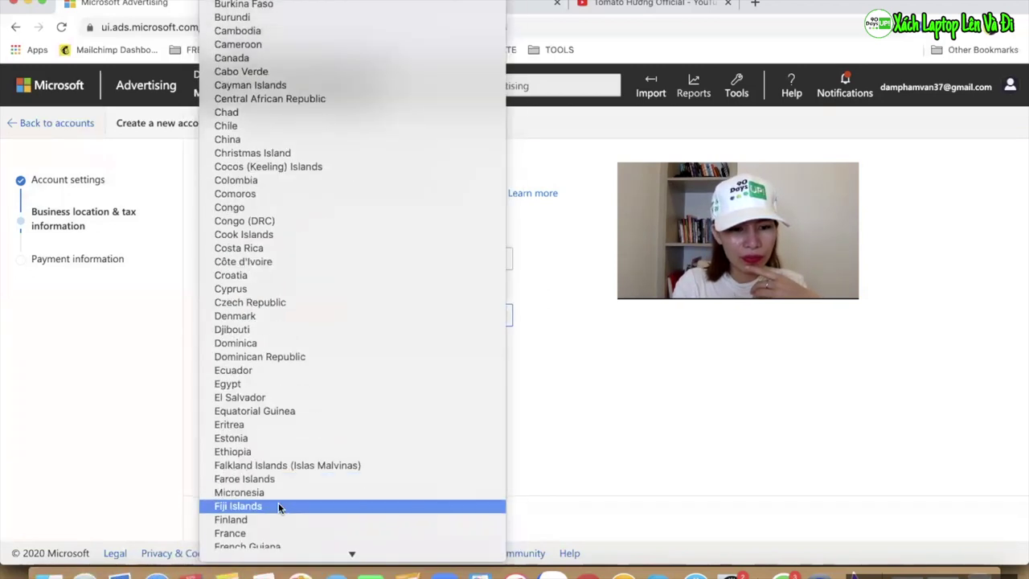
{"action": "scroll", "coordinate": [275, 531], "scroll_direction": "down", "scroll_amount": 15}
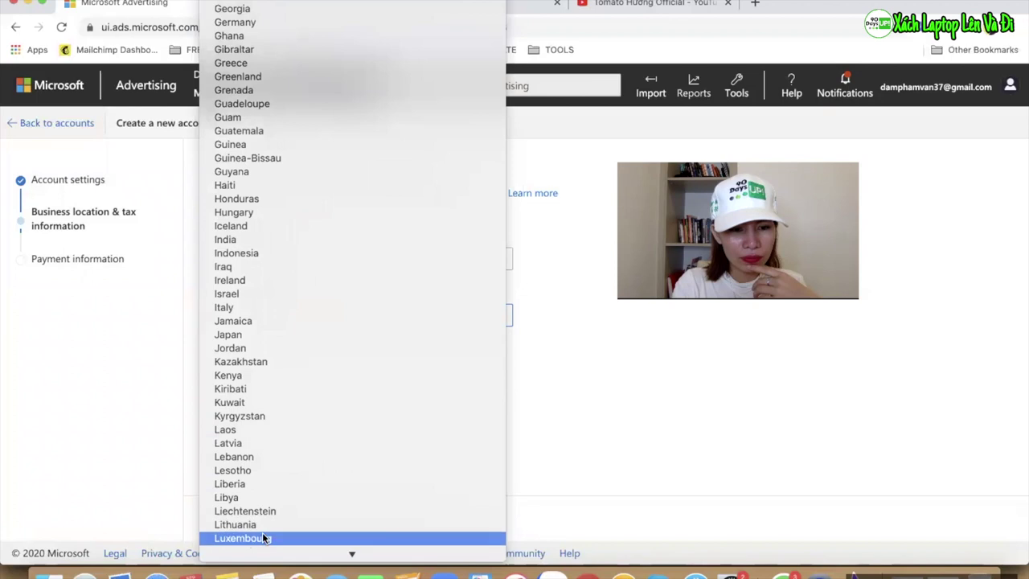
{"action": "scroll", "coordinate": [268, 471], "scroll_direction": "down", "scroll_amount": 10}
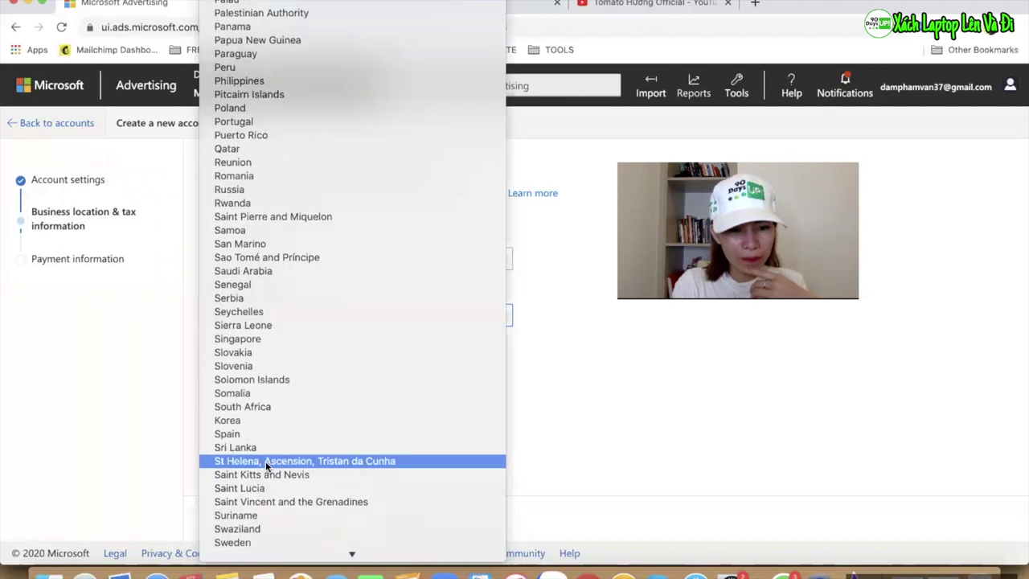
{"action": "left_click", "coordinate": [257, 498]}
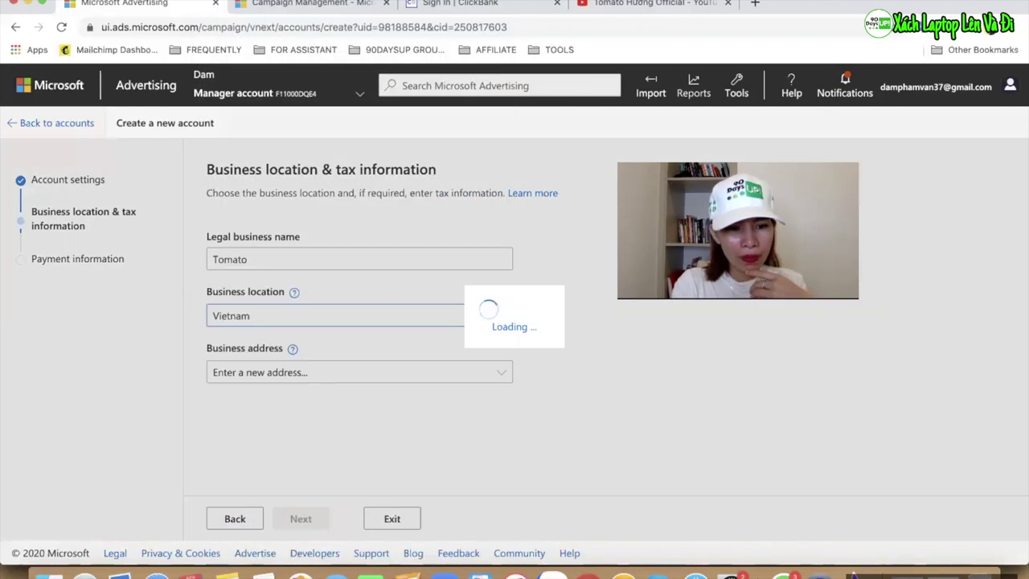
- Choose the saved address as the business address instead of entering a new one
{"action": "scroll", "coordinate": [351, 319], "scroll_direction": "down", "scroll_amount": 2}
{"action": "left_click", "coordinate": [358, 288]}
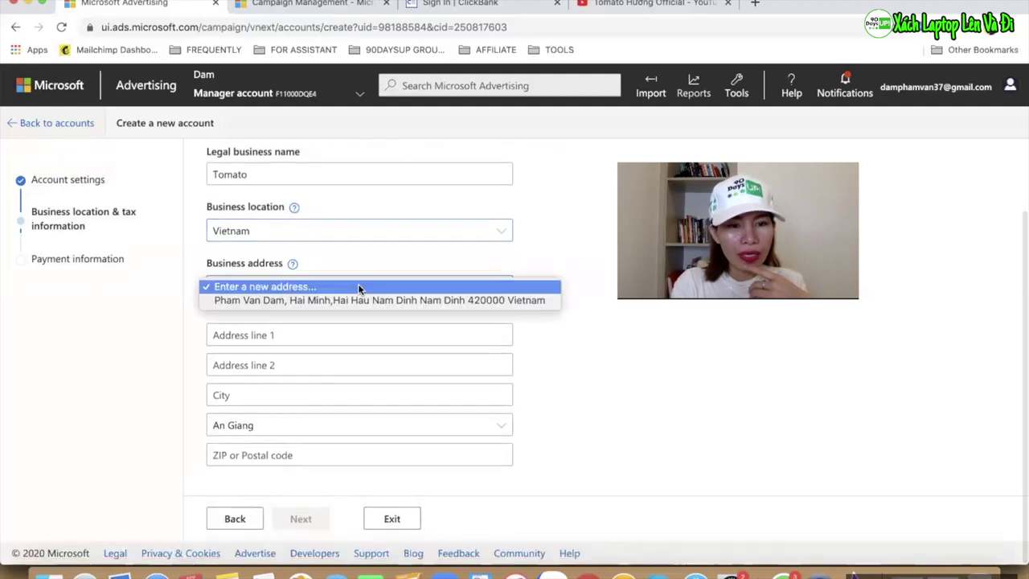
{"action": "left_click", "coordinate": [354, 299]}
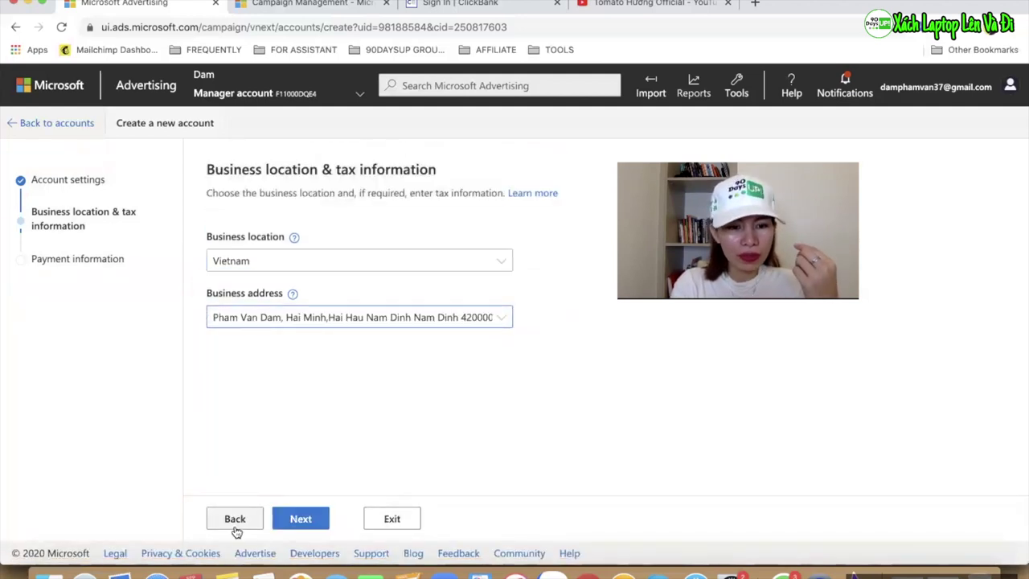
- Continue to the payment information and keep US Dollar (USD) as the account currency
{"action": "left_click", "coordinate": [301, 519]}
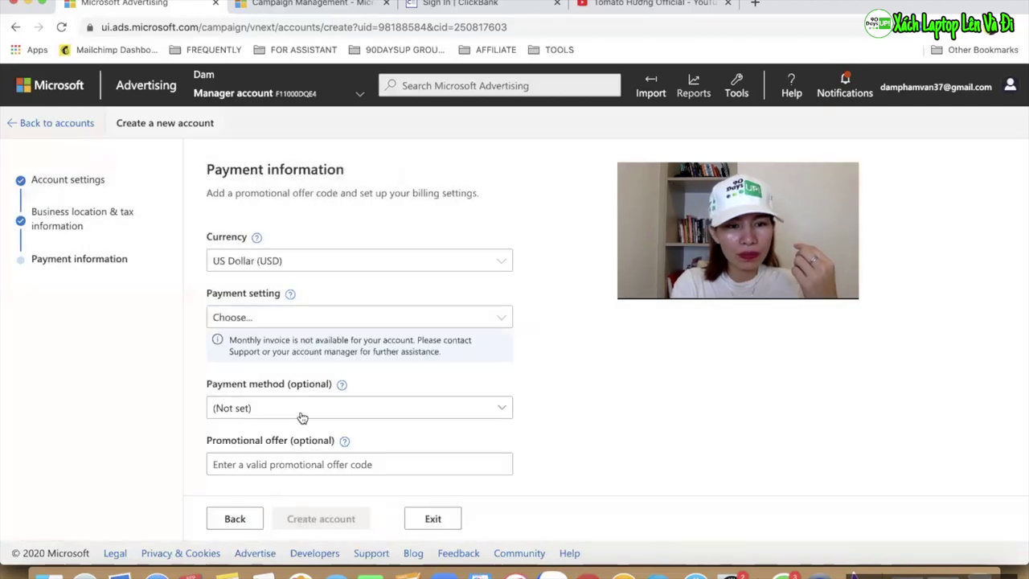
{"action": "left_click", "coordinate": [244, 262]}
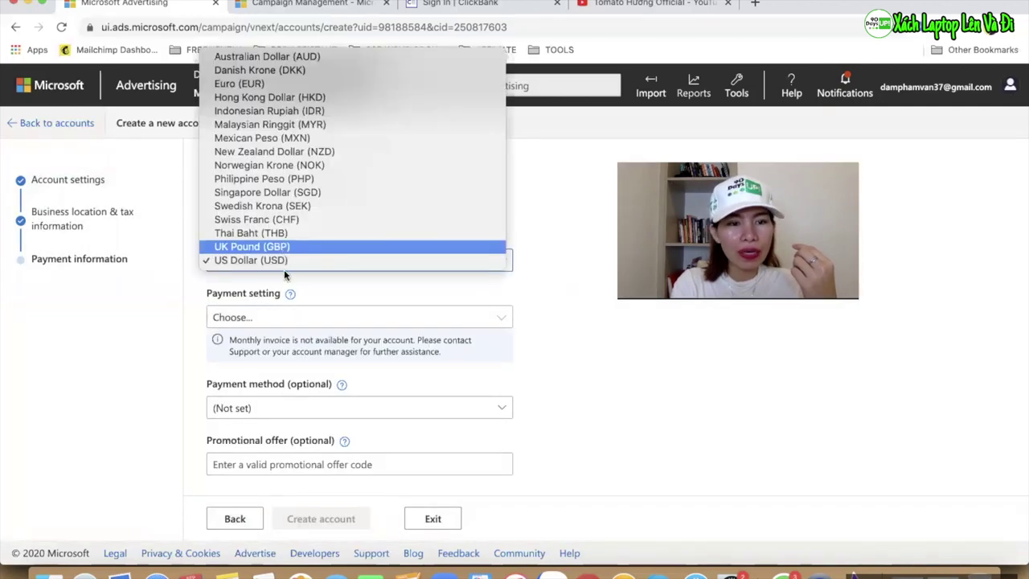
{"action": "left_click", "coordinate": [197, 283]}
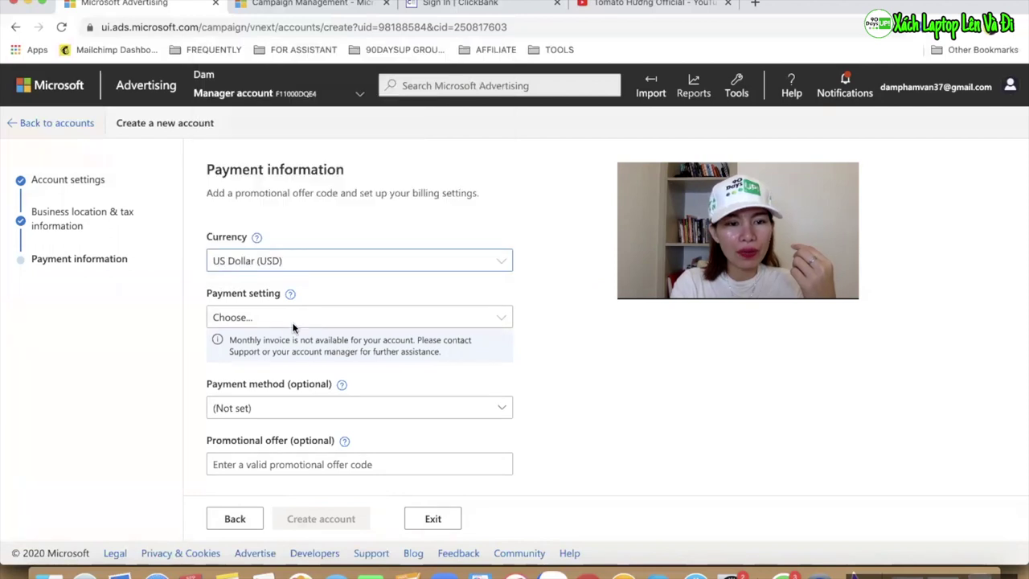
- Create the account with Postpay threshold as the payment setting and the saved Visa card as the payment method
{"action": "left_click", "coordinate": [305, 317]}
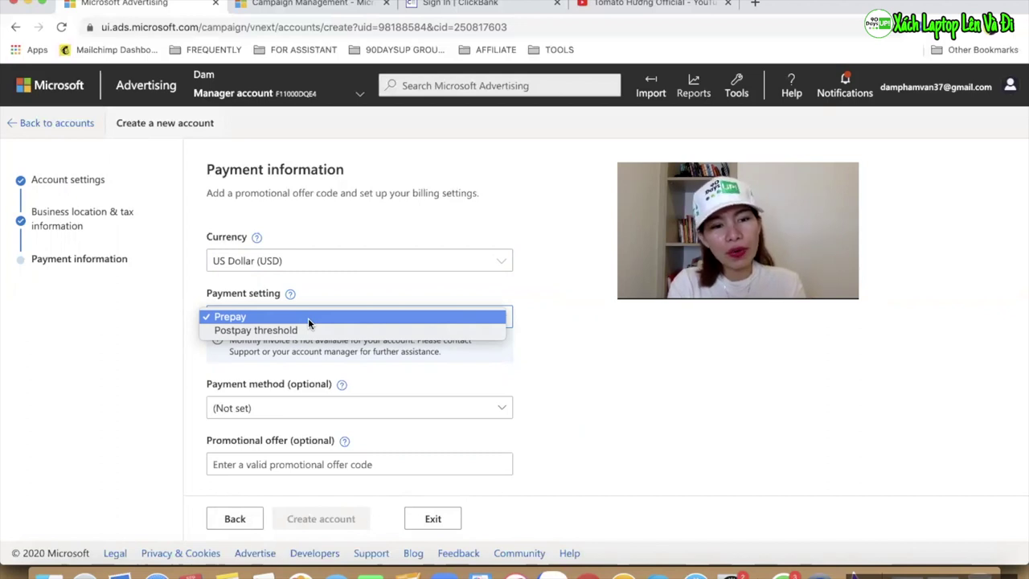
{"action": "left_click", "coordinate": [261, 329]}
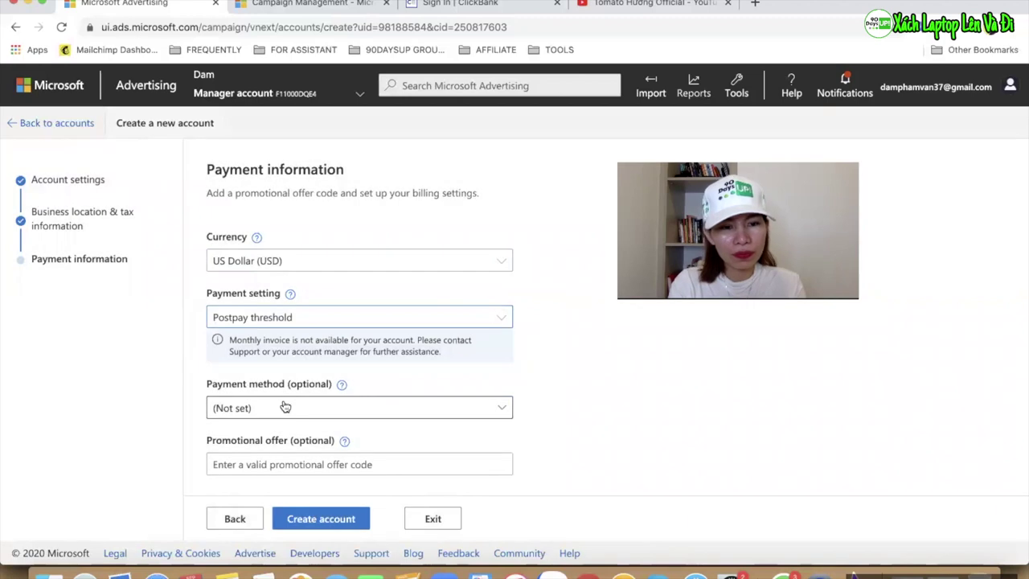
{"action": "left_click", "coordinate": [363, 414]}
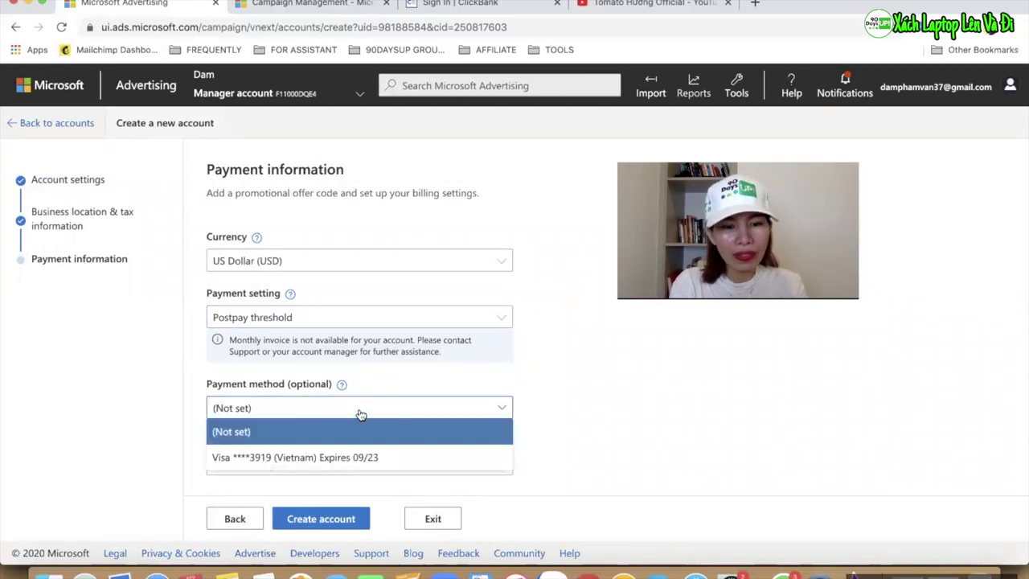
{"action": "left_click", "coordinate": [348, 458]}
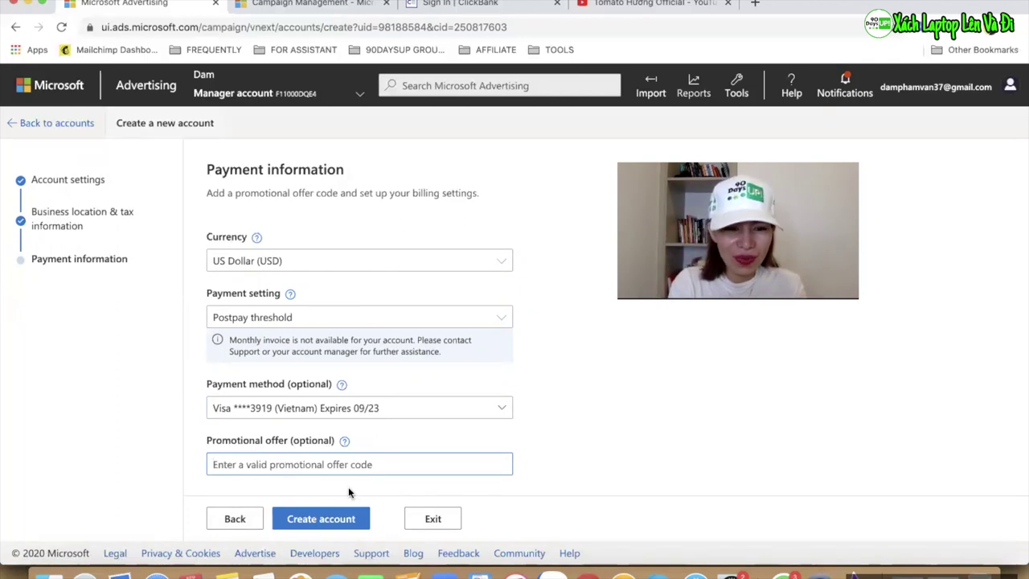
{"action": "left_click", "coordinate": [299, 527]}
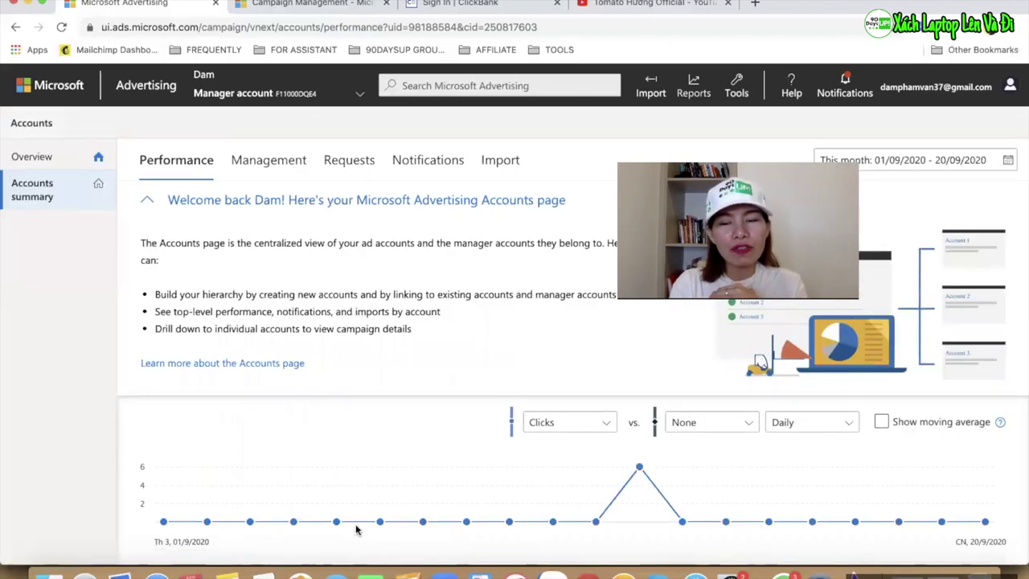
- Check the list of accounts under the manager account for the new Tomato account
{"action": "left_click", "coordinate": [361, 94]}
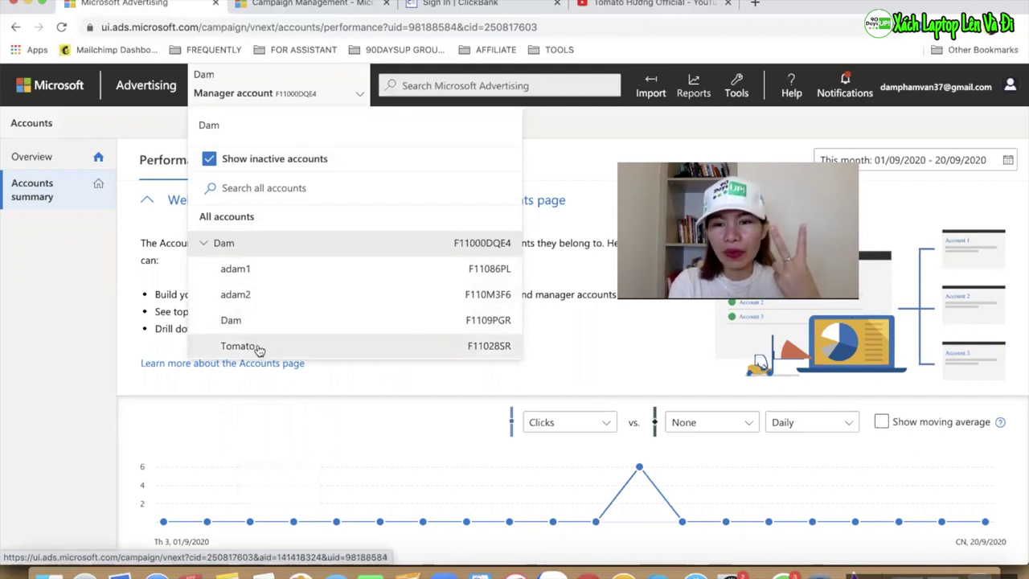
{"action": "left_click", "coordinate": [561, 134]}
{"action": "scroll", "coordinate": [413, 220], "scroll_direction": "down", "scroll_amount": 1}
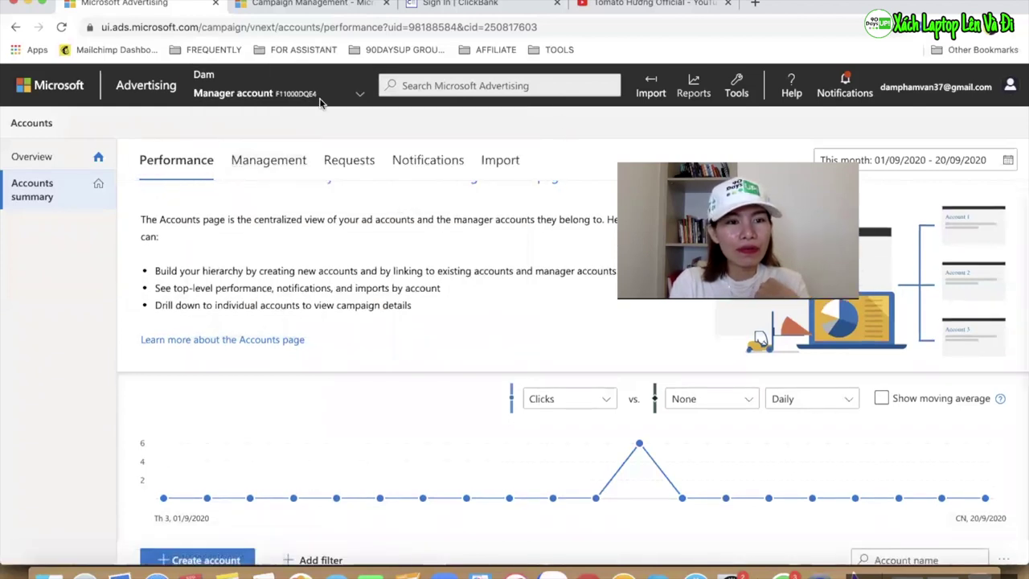
- Switch from the manager account to the Tomato account and open its Campaigns page
{"action": "left_click", "coordinate": [352, 94]}
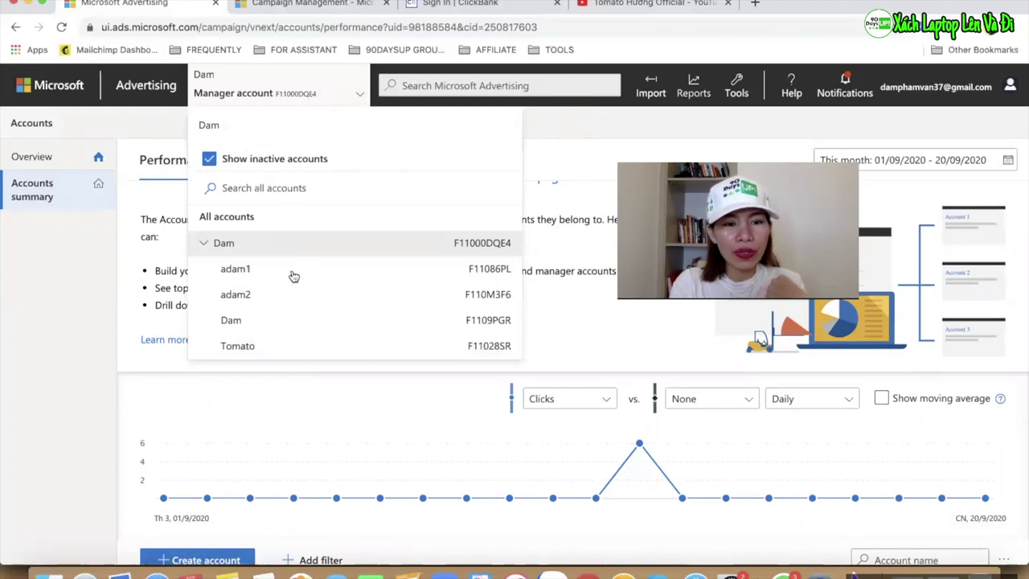
{"action": "left_click", "coordinate": [247, 348]}
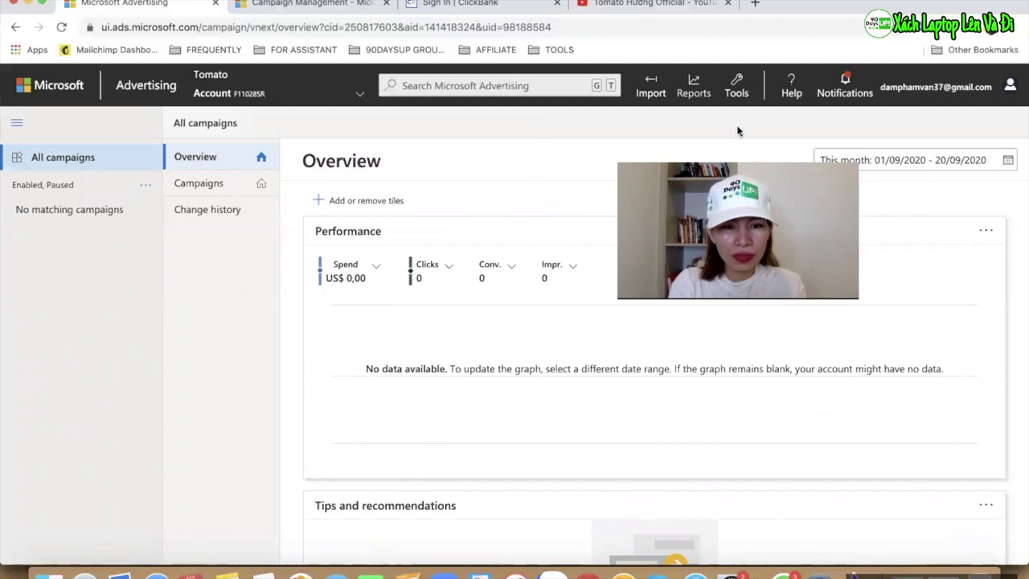
{"action": "left_click", "coordinate": [199, 184]}
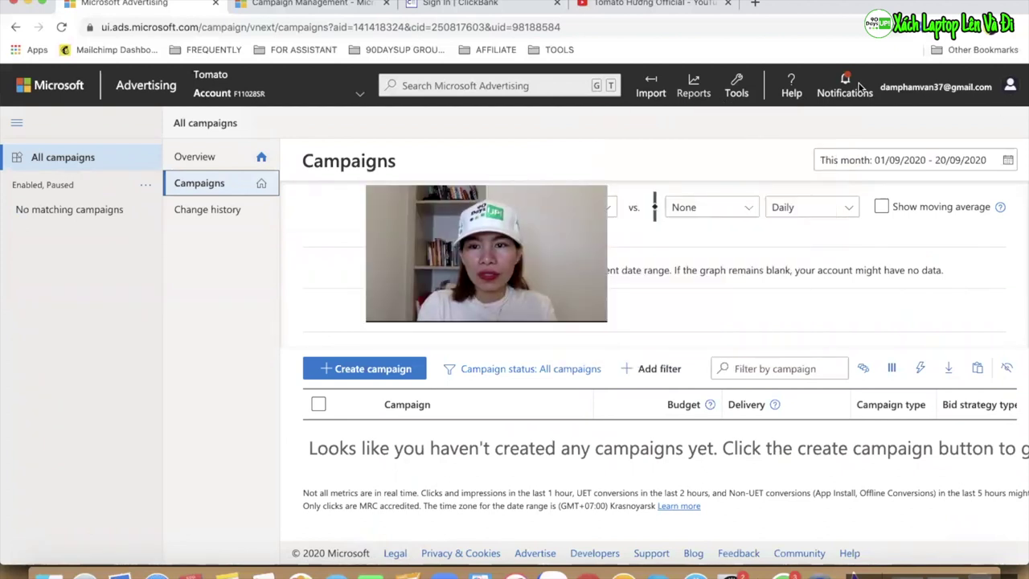
- Open the Billing & Payments page of the Tomato account
{"action": "left_click", "coordinate": [735, 87]}
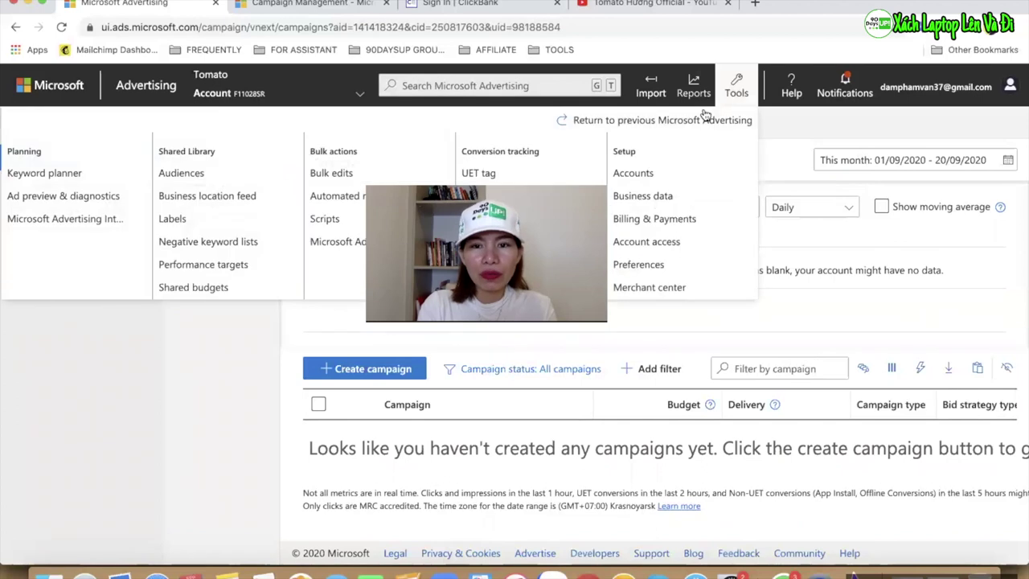
{"action": "left_click", "coordinate": [683, 217]}
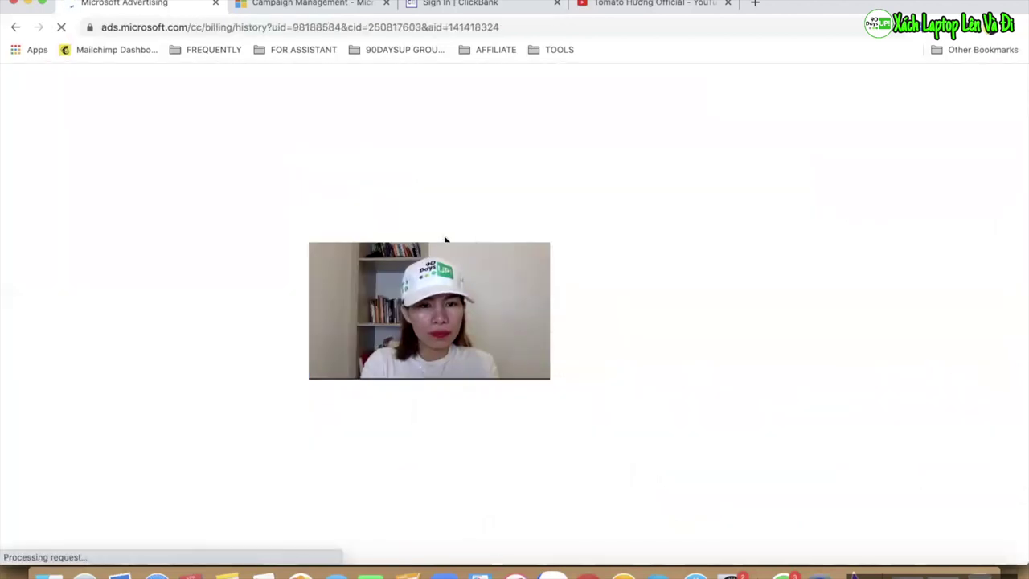